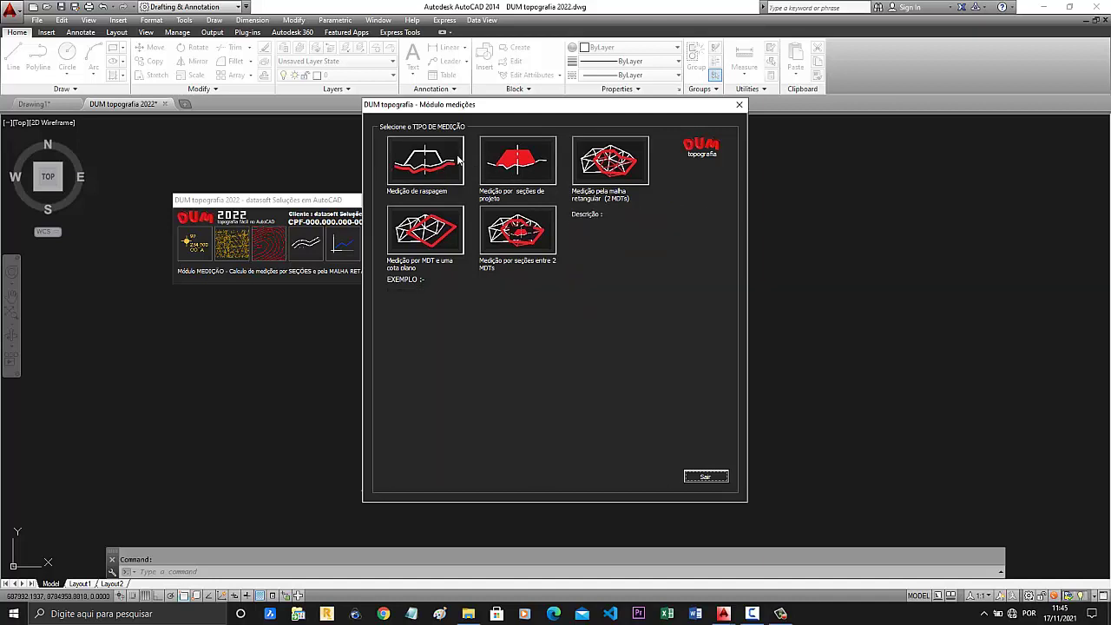
pyautogui.moveTo(529, 179)
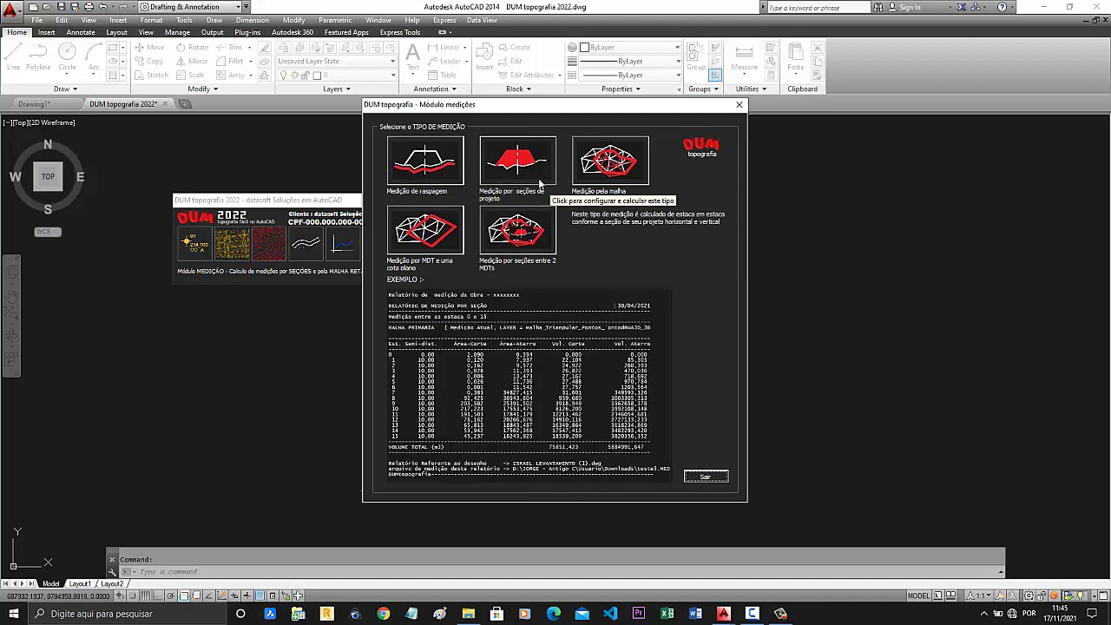
pyautogui.moveTo(629, 178)
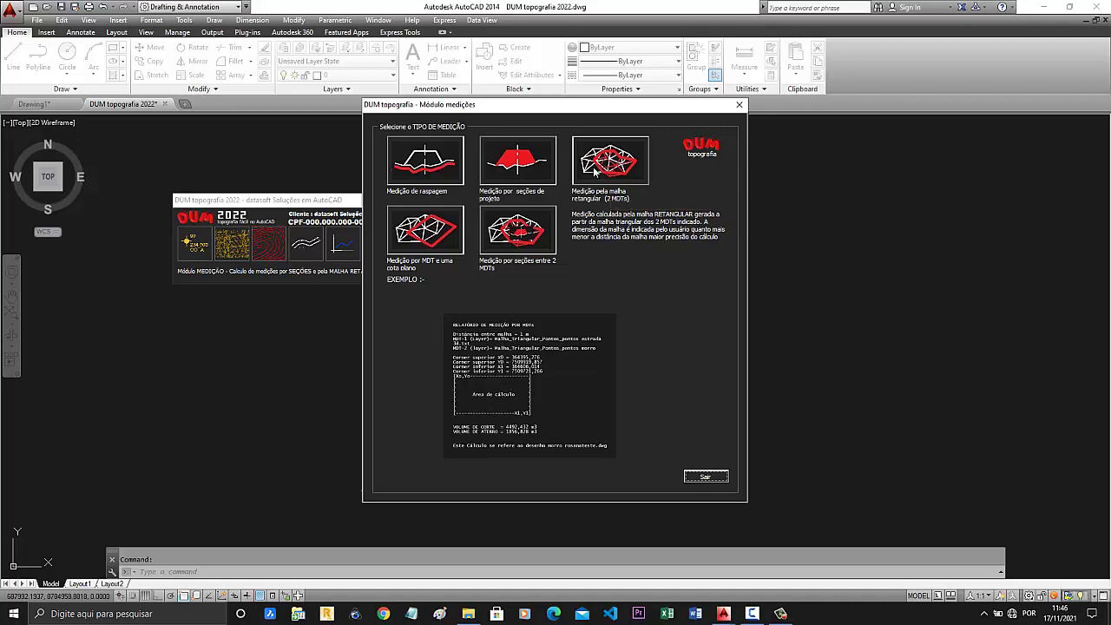
pyautogui.click(594, 172)
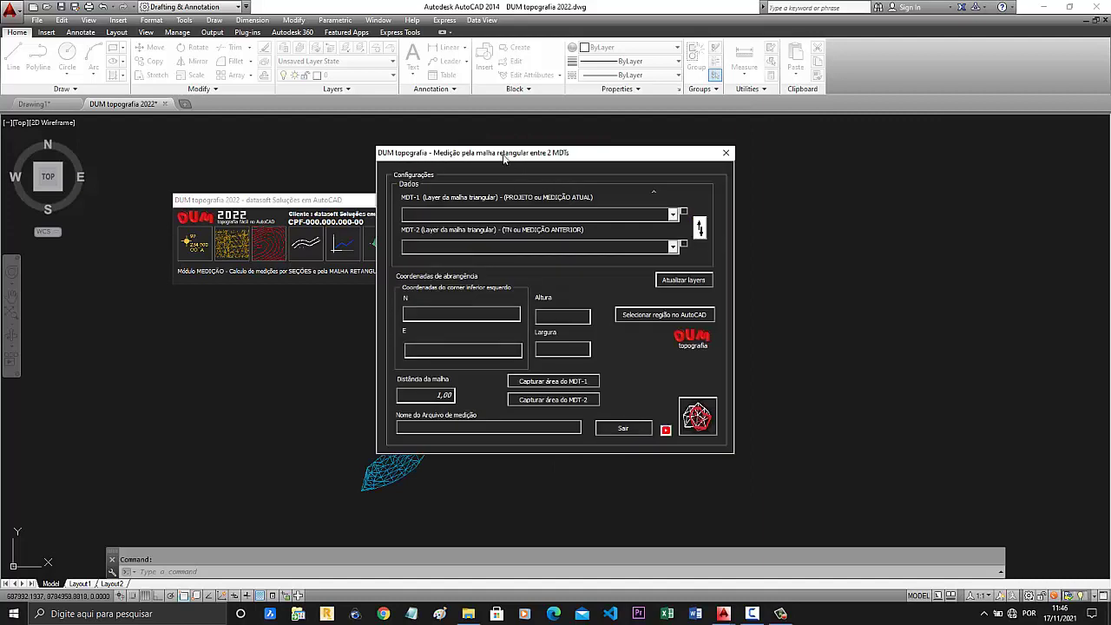
pyautogui.moveTo(504, 157); pyautogui.dragTo(309, 152)
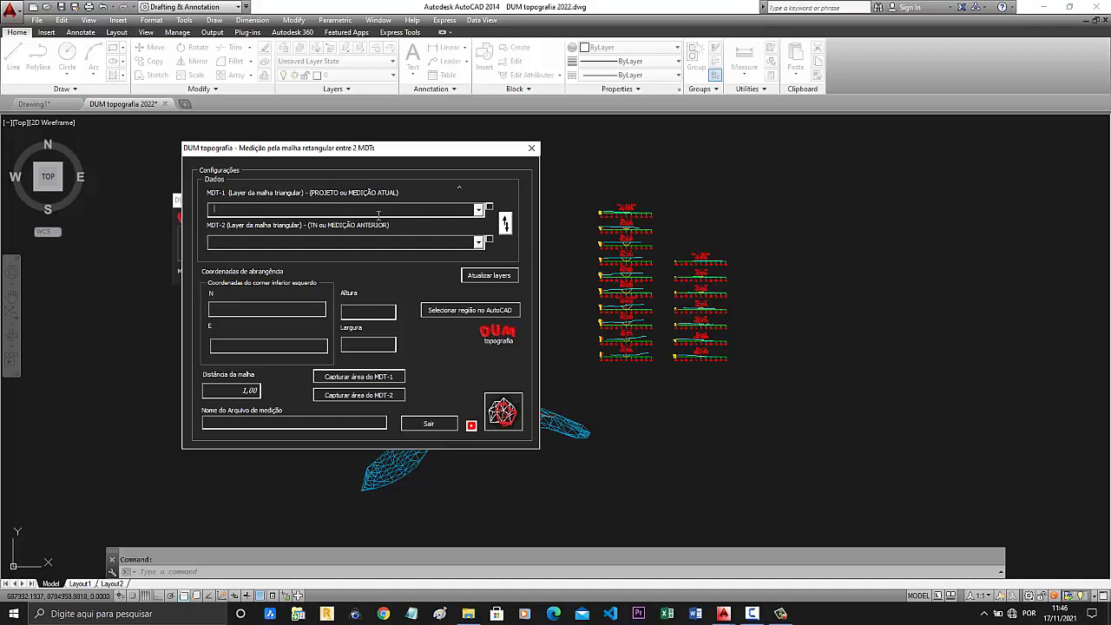
pyautogui.click(478, 210)
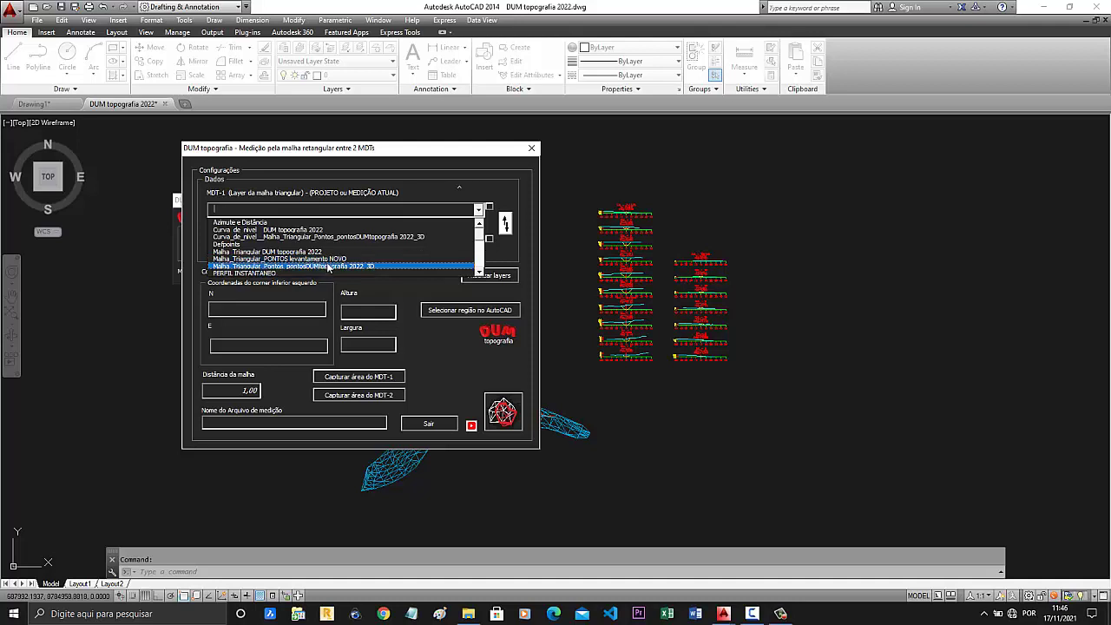
pyautogui.click(439, 424)
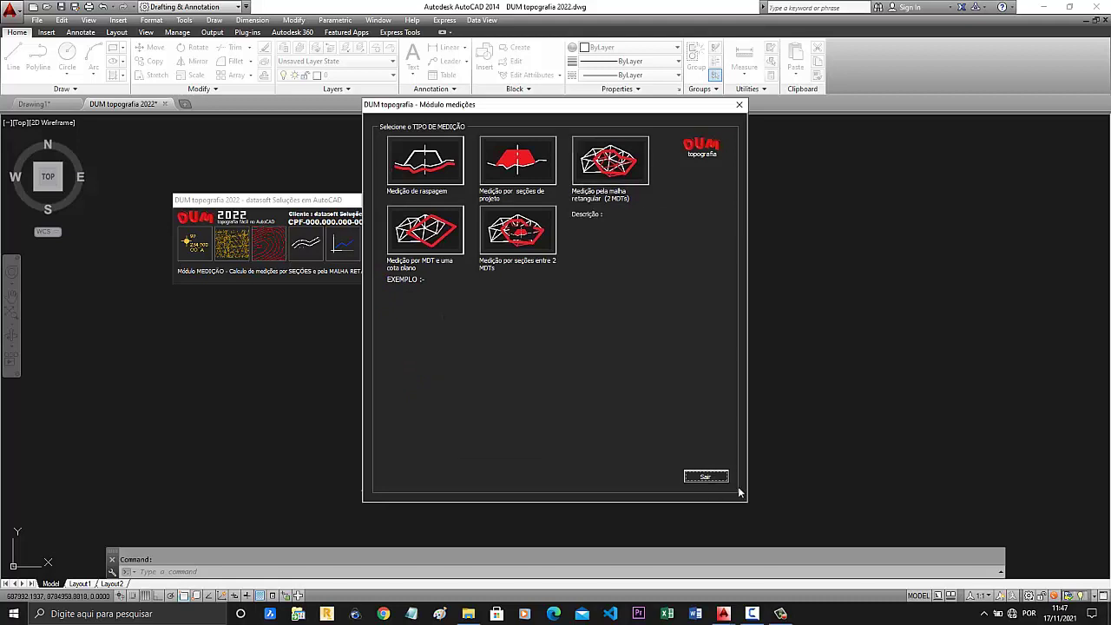
pyautogui.click(706, 476)
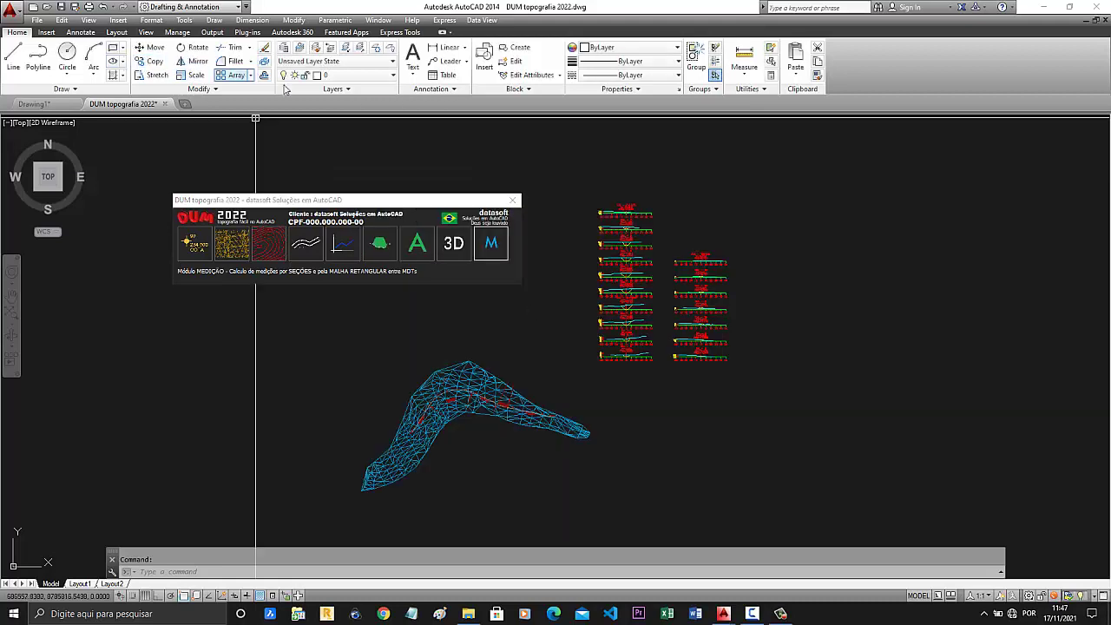
# Step: Thaw the layer Malha_Triangular_Pontos_pontosDUMtopografia 2022_3D and inspect the road mesh over the terrain mesh
pyautogui.click(338, 76)
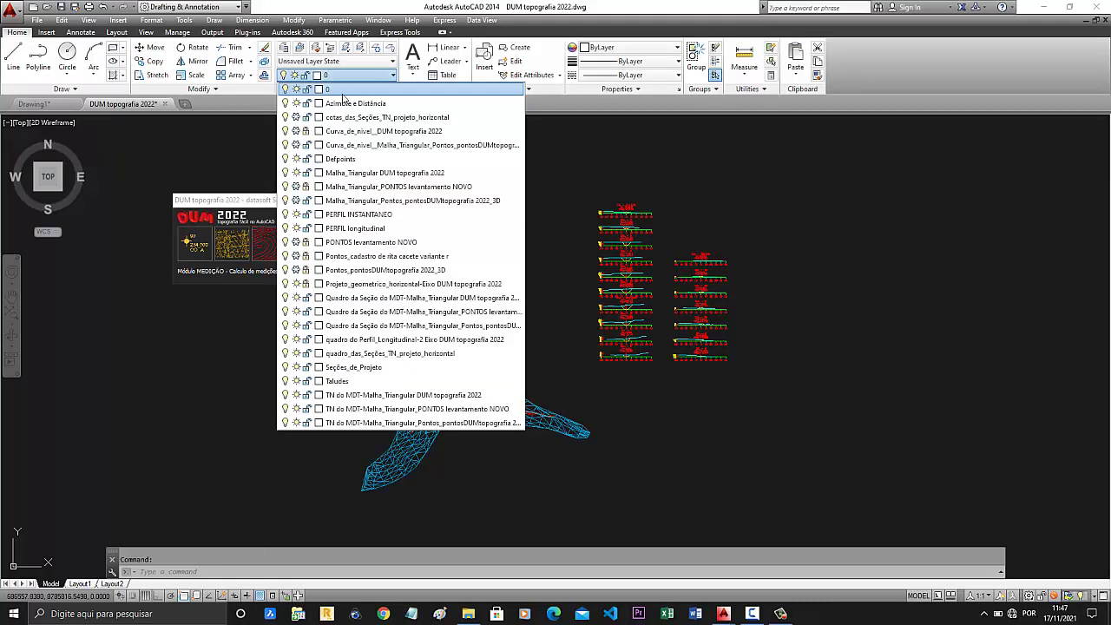
pyautogui.click(296, 201)
pyautogui.click(219, 349)
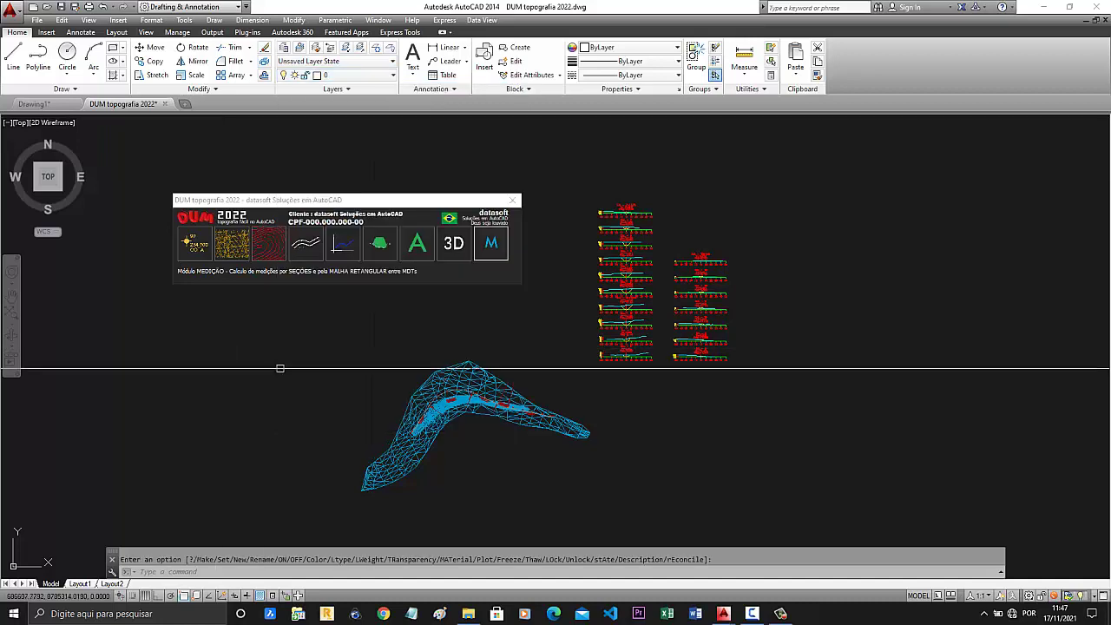
pyautogui.scroll(5, 510, 349)
pyautogui.moveTo(511, 349); pyautogui.dragTo(530, 295, button='middle')
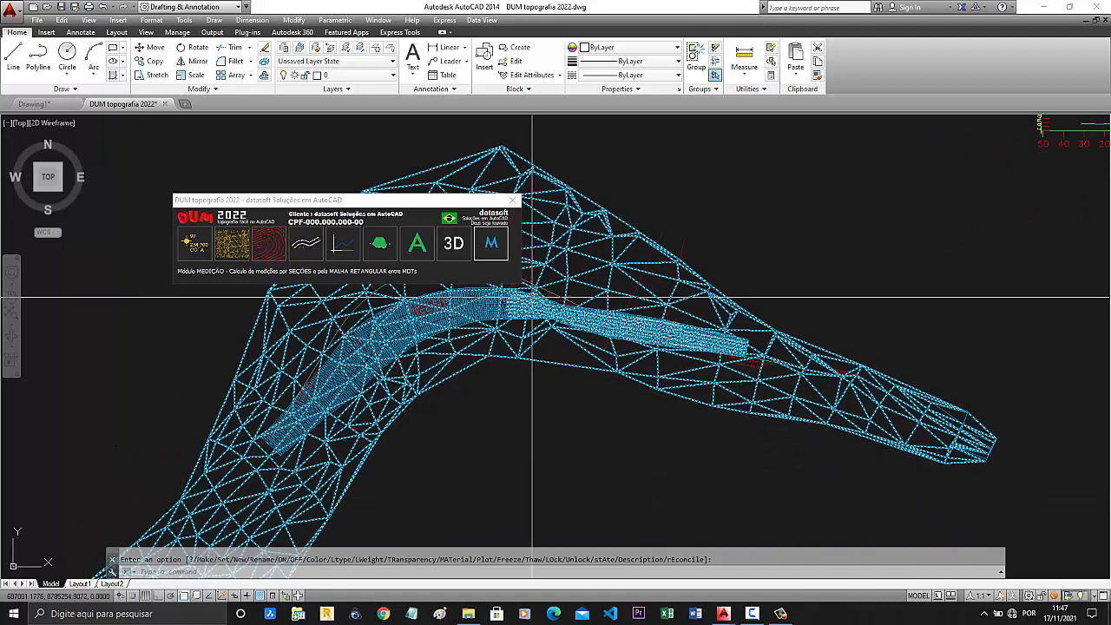
pyautogui.click(486, 442)
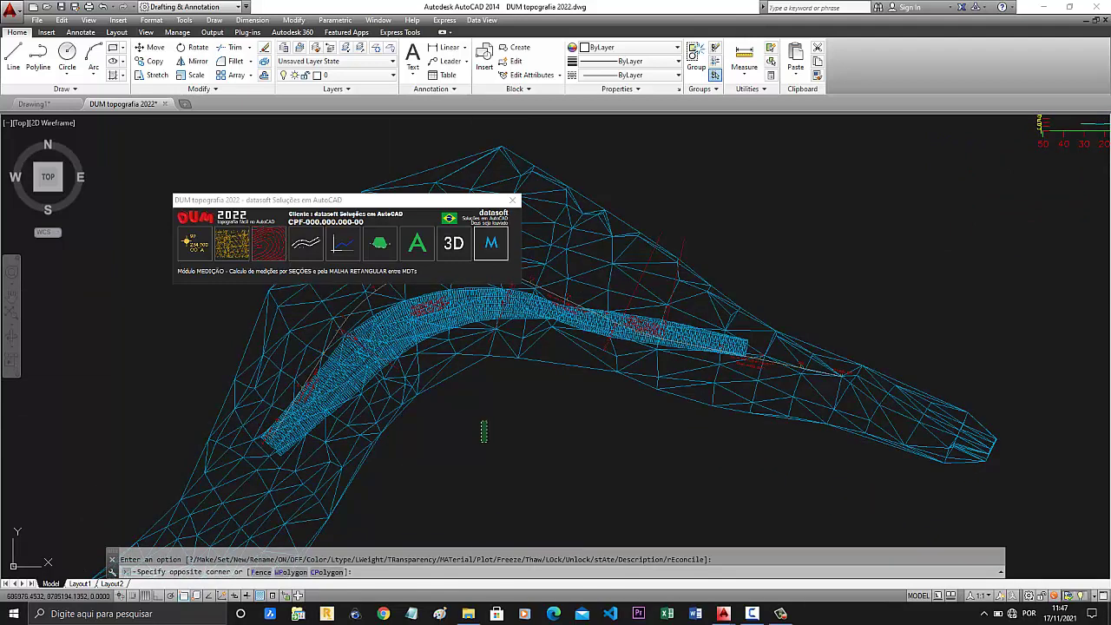
pyautogui.press('Escape')
pyautogui.press('Escape')
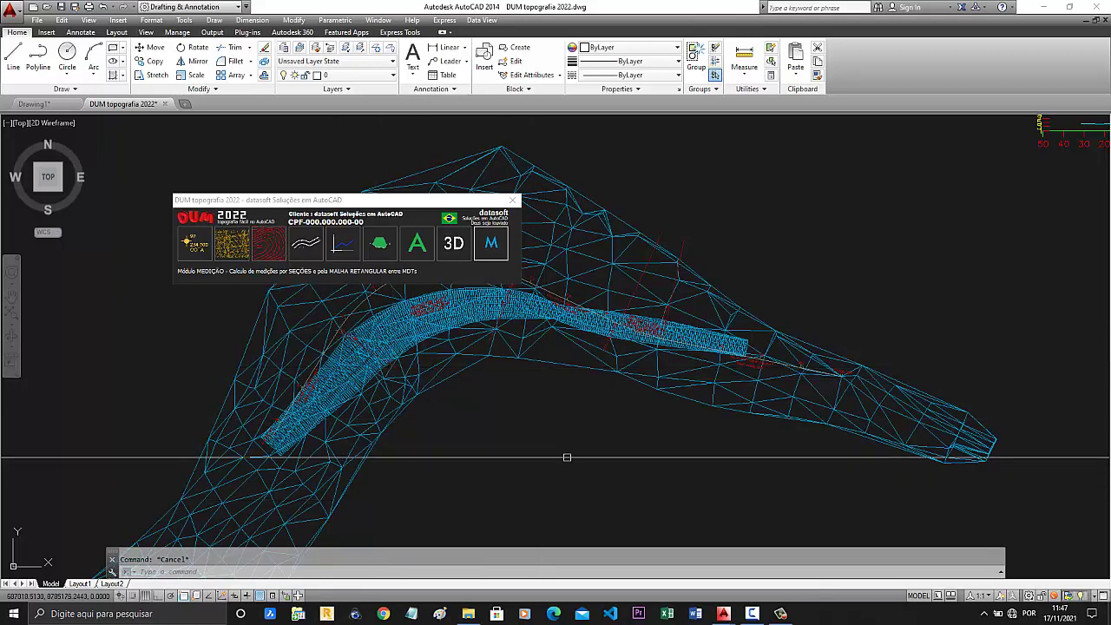
pyautogui.scroll(-4, 452, 411)
pyautogui.scroll(2, 448, 412)
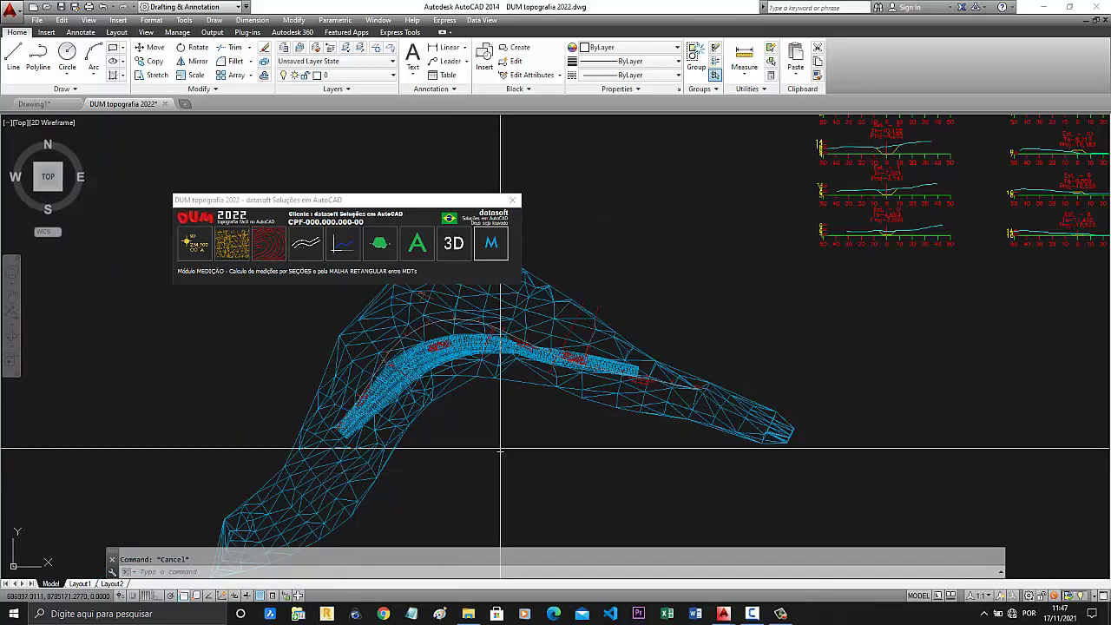
# Step: Start the two-MDT rectangular-mesh measurement with Malha_Triangular_Pontos_pontosDUMtopografia 2022_3D as MDT-1 and Malha_Triangular DUM topografia 2022 as MDT-2
pyautogui.click(492, 243)
pyautogui.click(605, 174)
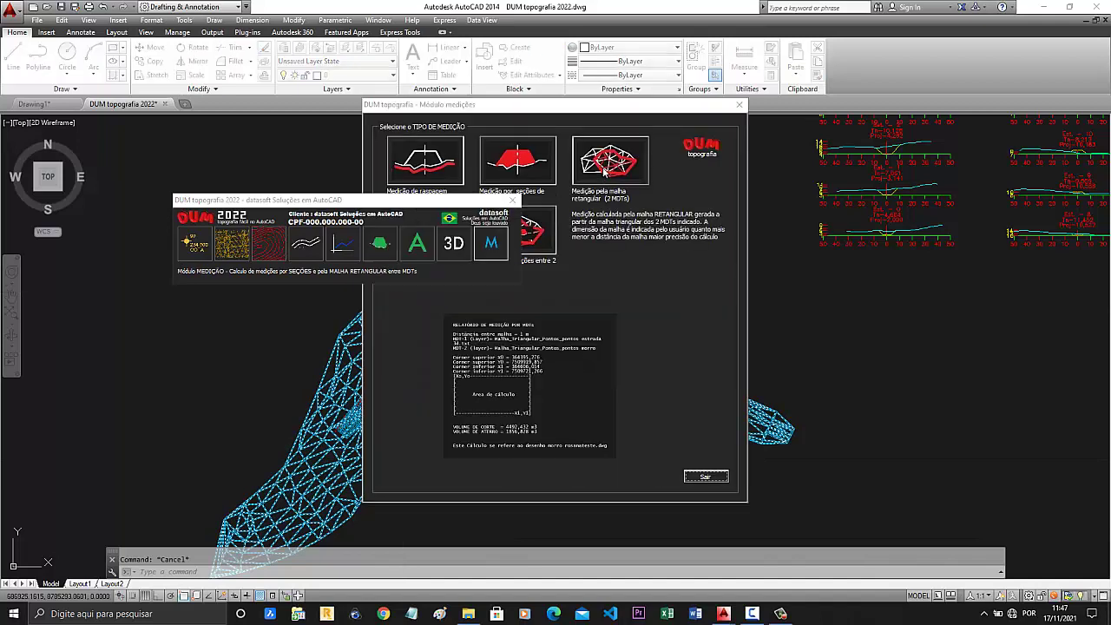
pyautogui.moveTo(493, 160); pyautogui.dragTo(247, 141)
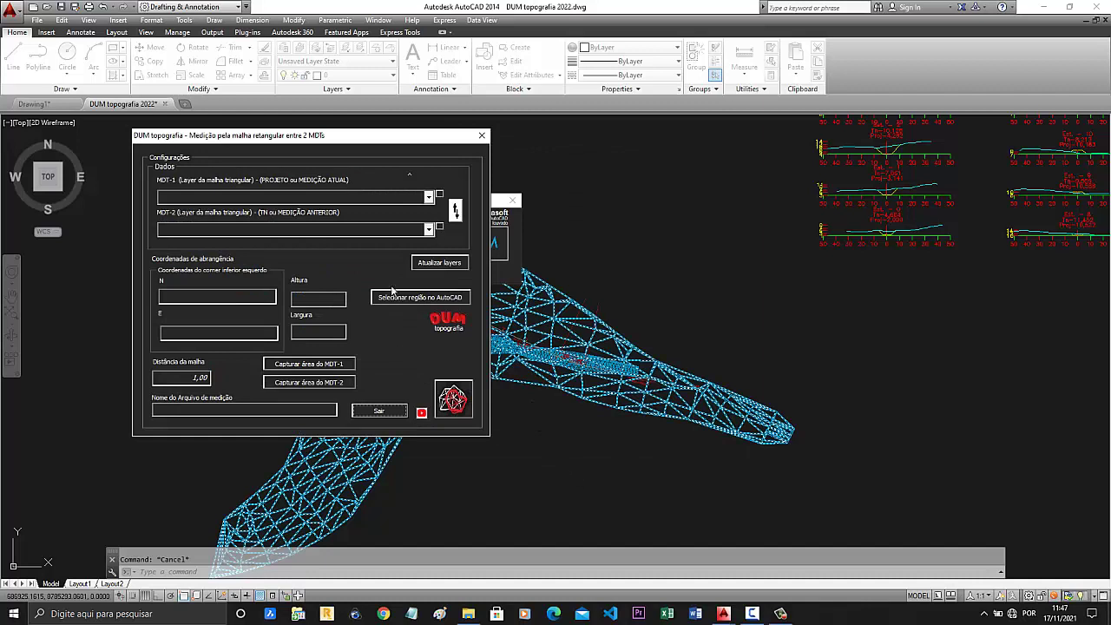
pyautogui.click(429, 197)
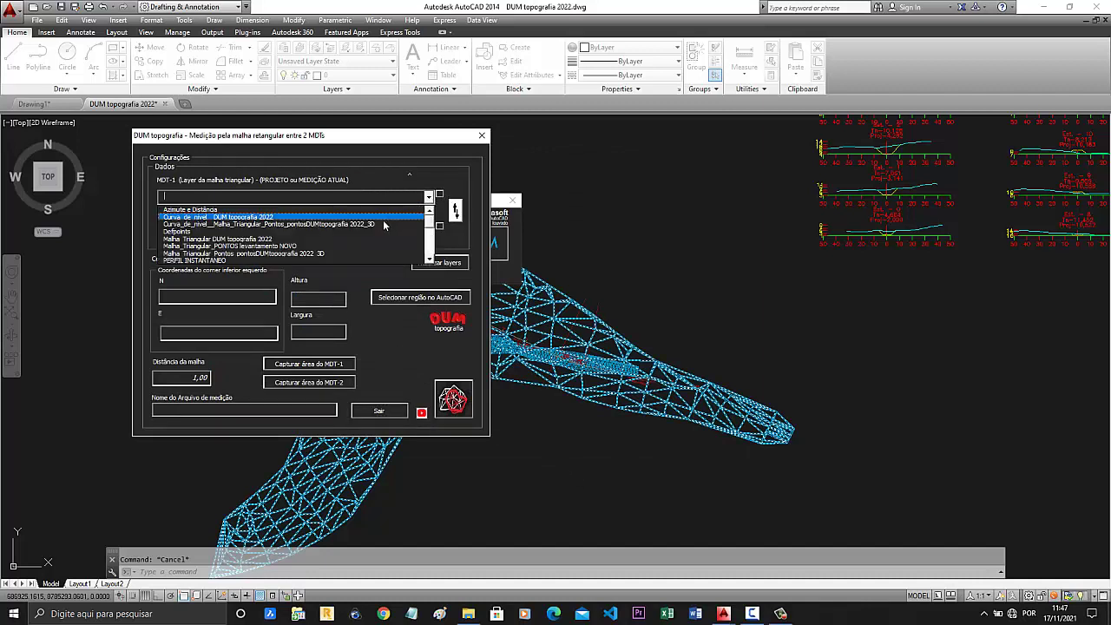
pyautogui.click(343, 254)
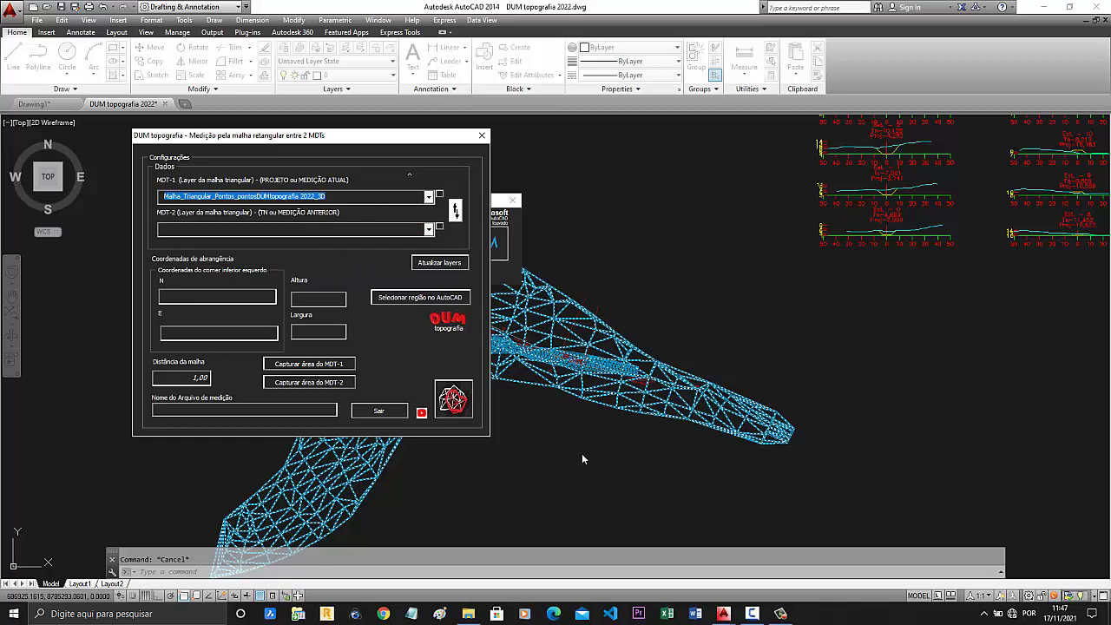
pyautogui.click(429, 230)
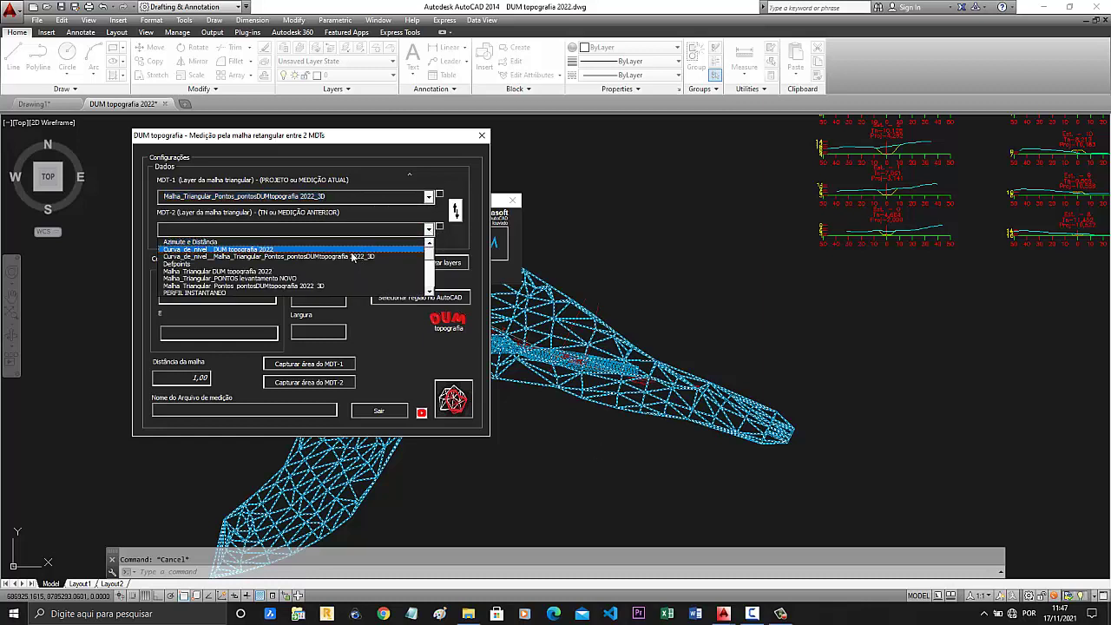
pyautogui.click(326, 272)
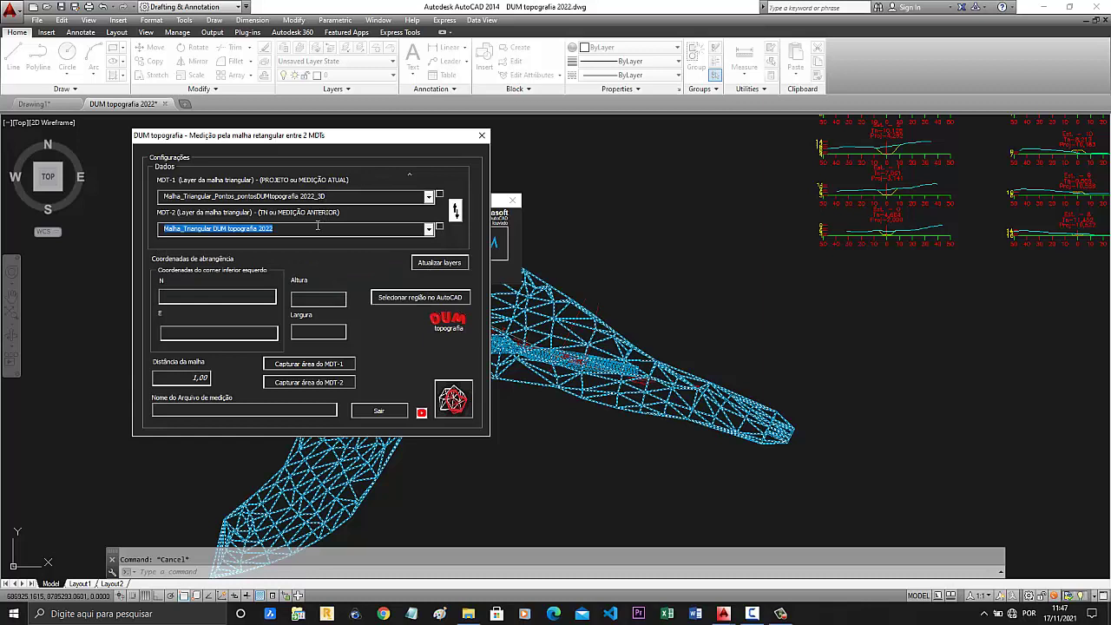
pyautogui.click(312, 232)
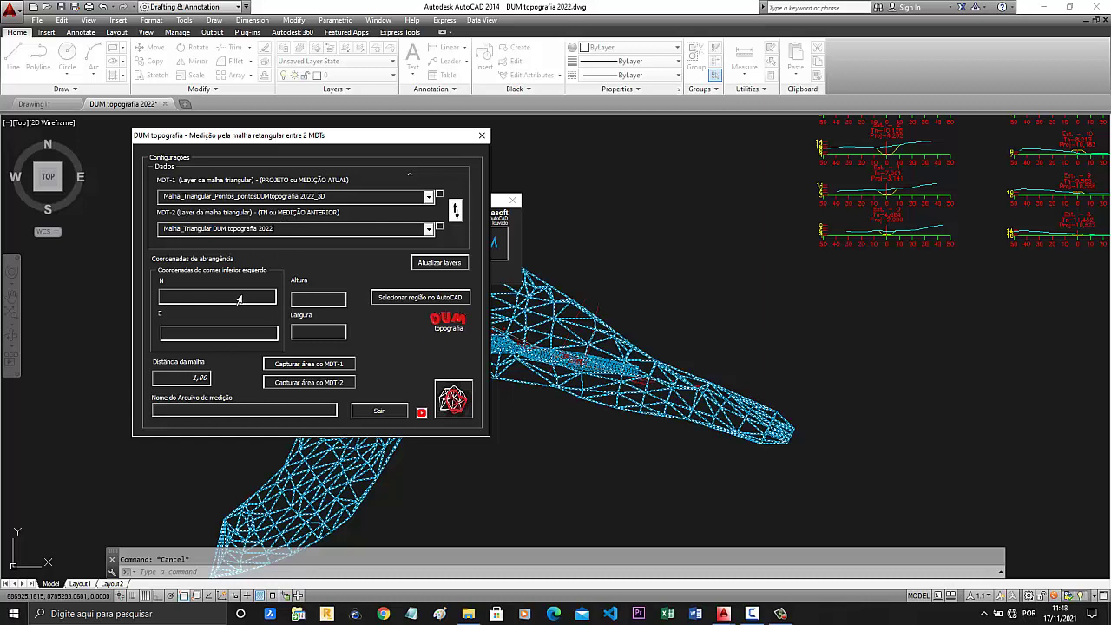
# Step: Select a rectangular calculation region in the drawing around the whole road mesh, about 229.48 high and 267.84 wide
pyautogui.click(406, 300)
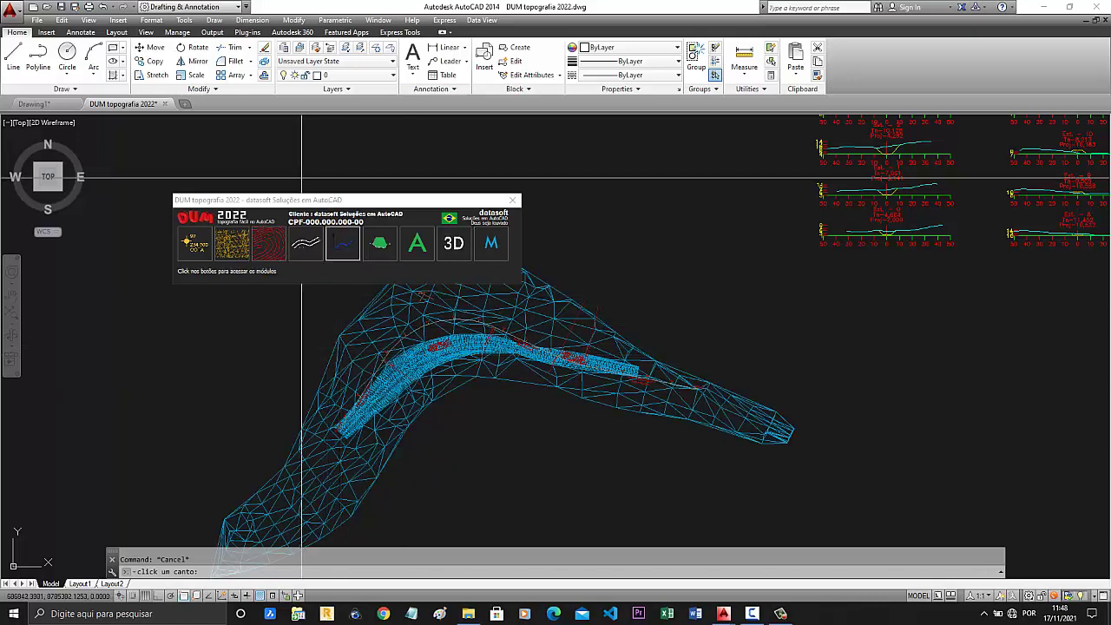
pyautogui.click(306, 175)
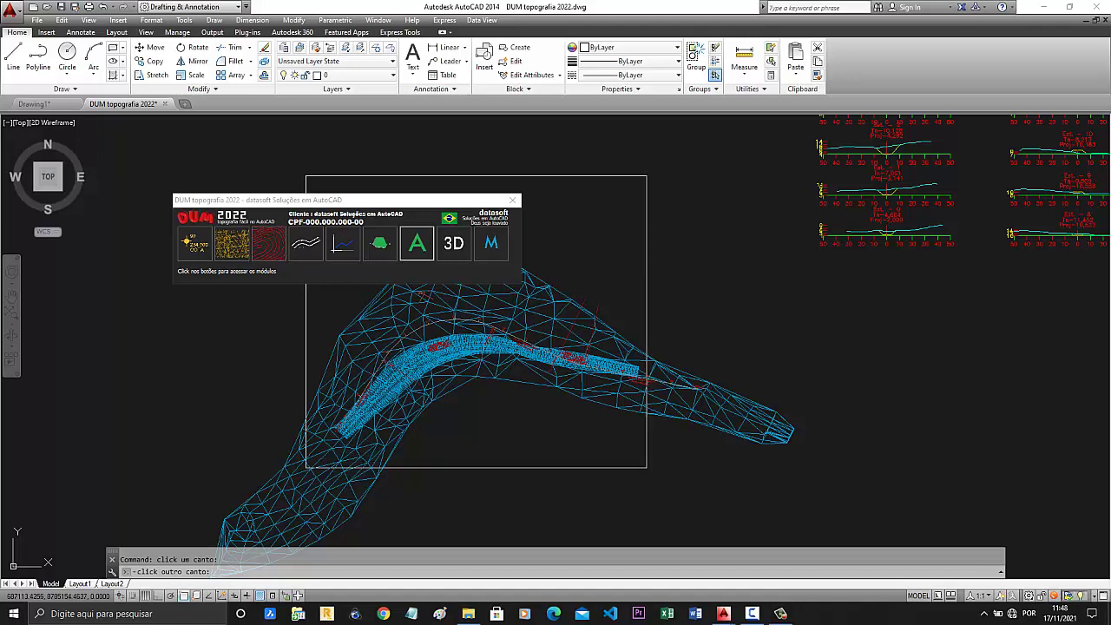
pyautogui.click(647, 467)
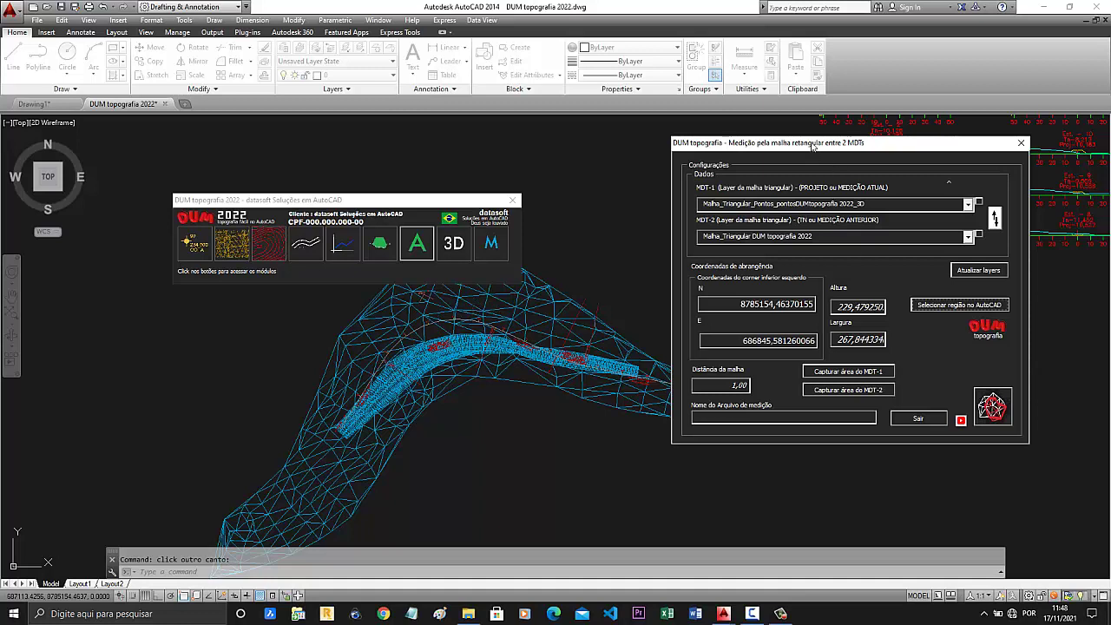
pyautogui.moveTo(813, 146); pyautogui.dragTo(480, 156)
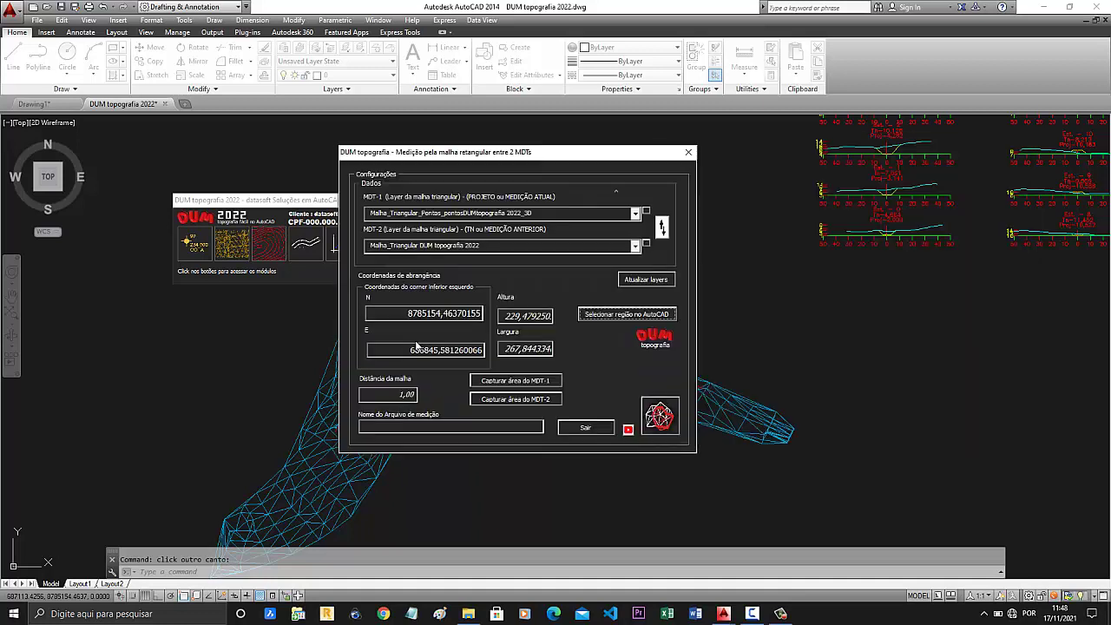
# Step: Set the mesh distance to 0,1 and name the measurement file RELATÓRIO DE MEDIÇÃO PELA MALHA
pyautogui.click(378, 398)
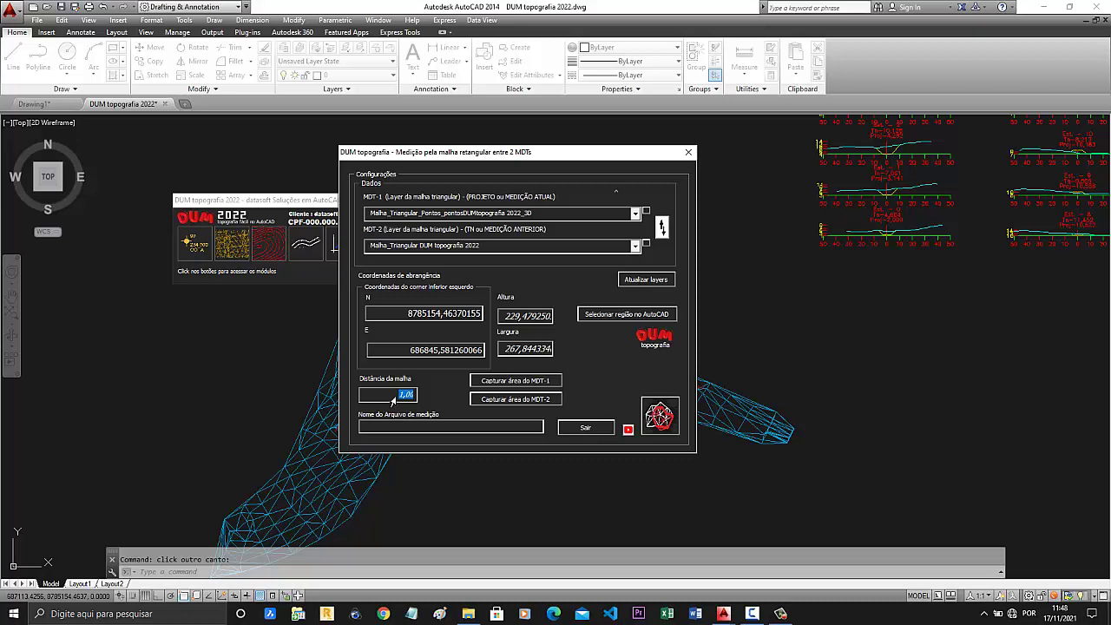
pyautogui.write('0,1')
pyautogui.click(376, 426)
pyautogui.write('RE')
pyautogui.write('TÓRIO DE MEDIÇÃO PELA ')
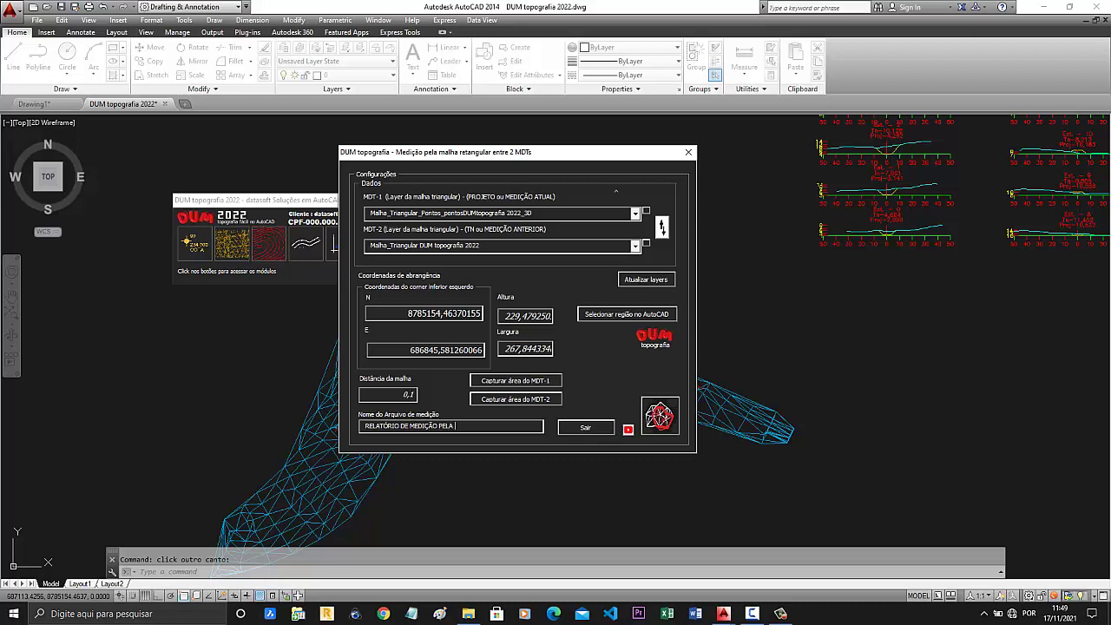
pyautogui.write('MALHA')
pyautogui.doubleClick(364, 397)
pyautogui.moveTo(482, 425); pyautogui.dragTo(336, 416)
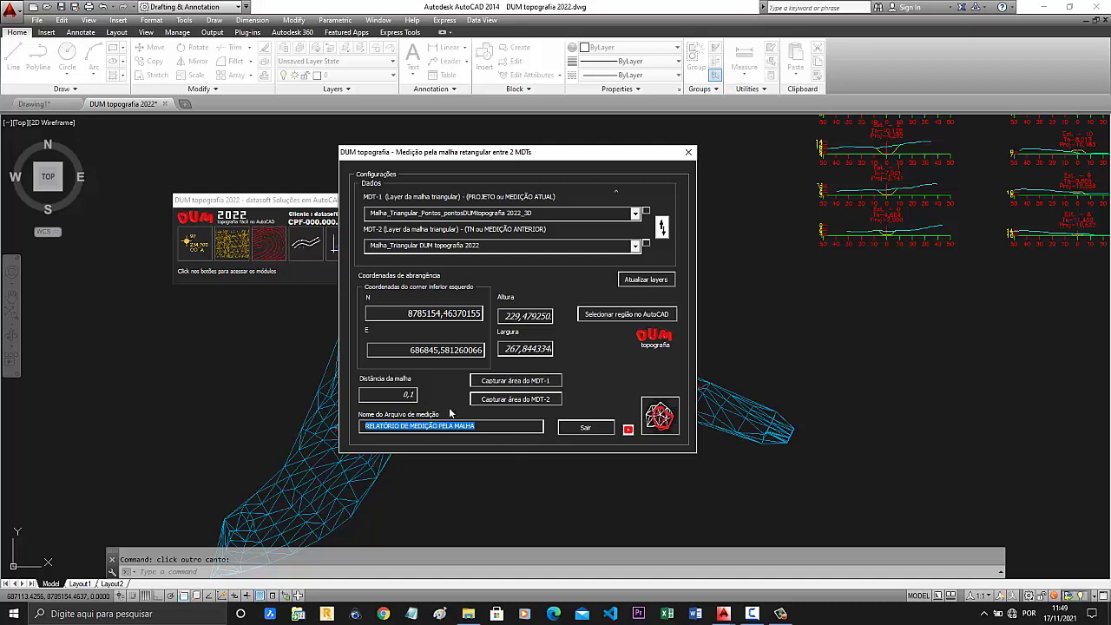
# Step: Calculate the volumes between the two MDTs and display the measurement report
pyautogui.click(660, 417)
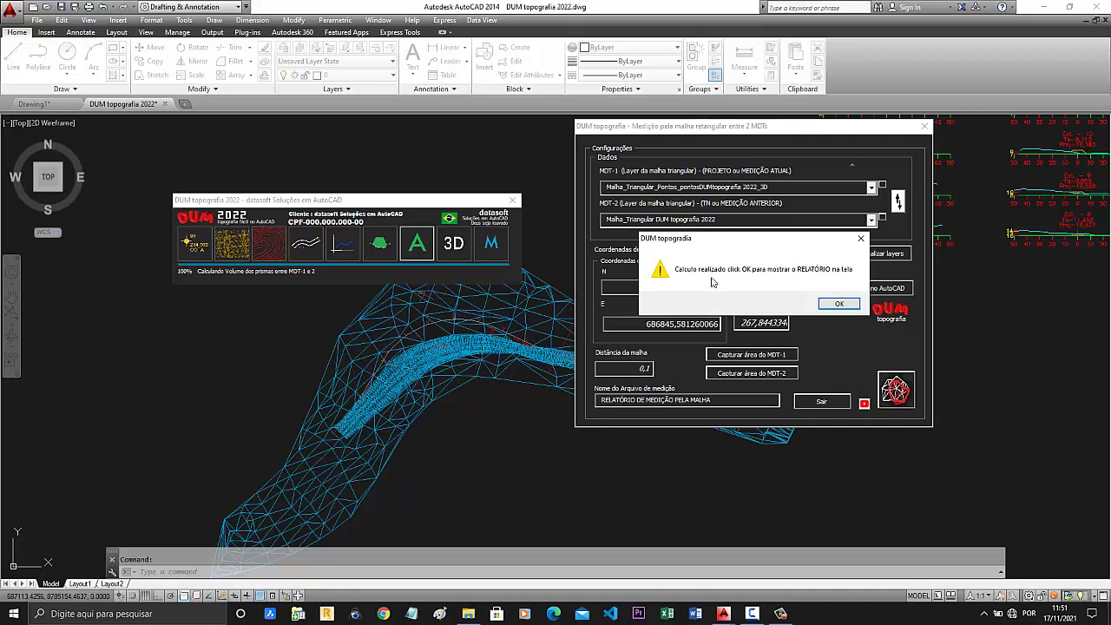
pyautogui.click(836, 306)
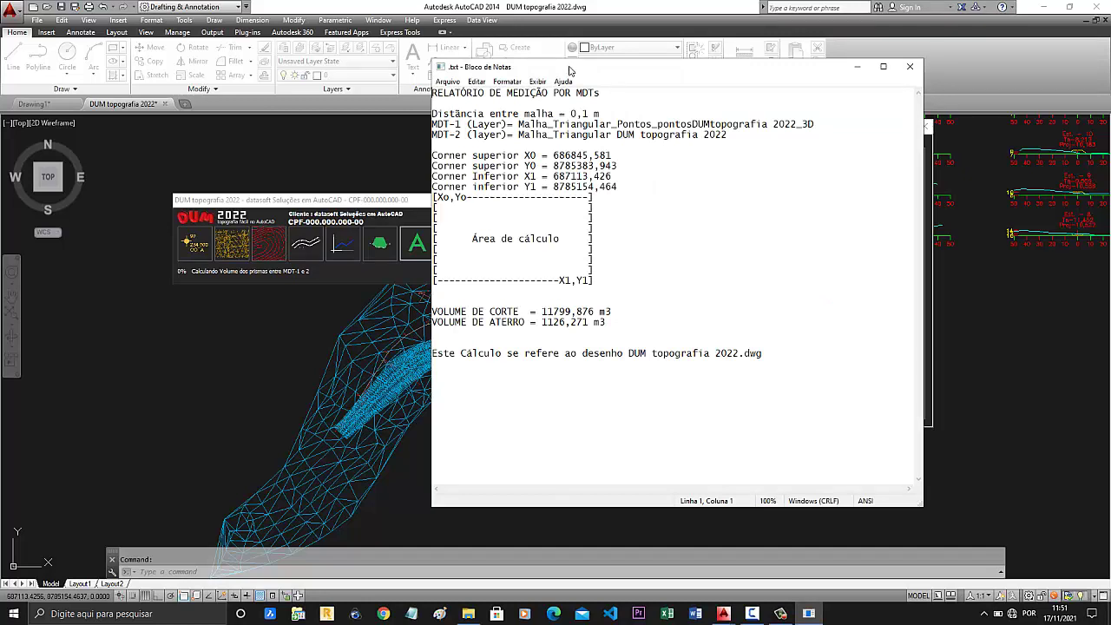
pyautogui.moveTo(417, 85); pyautogui.dragTo(420, 73)
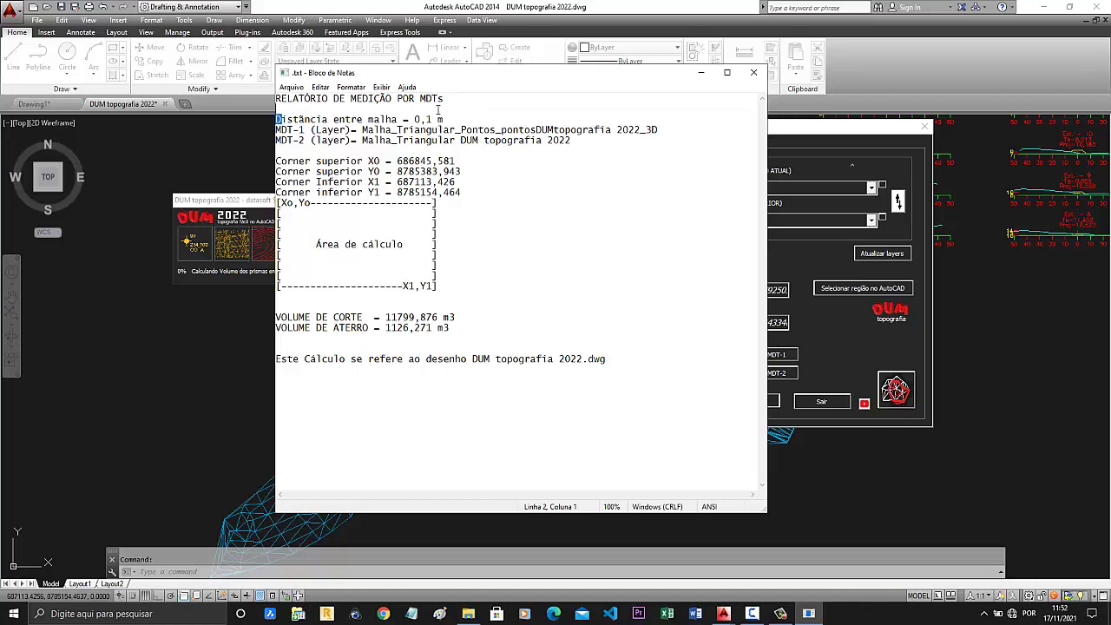
# Step: Review the mesh distance, the MDT layers and the cut and fill volumes in the report
pyautogui.moveTo(277, 119); pyautogui.dragTo(445, 119)
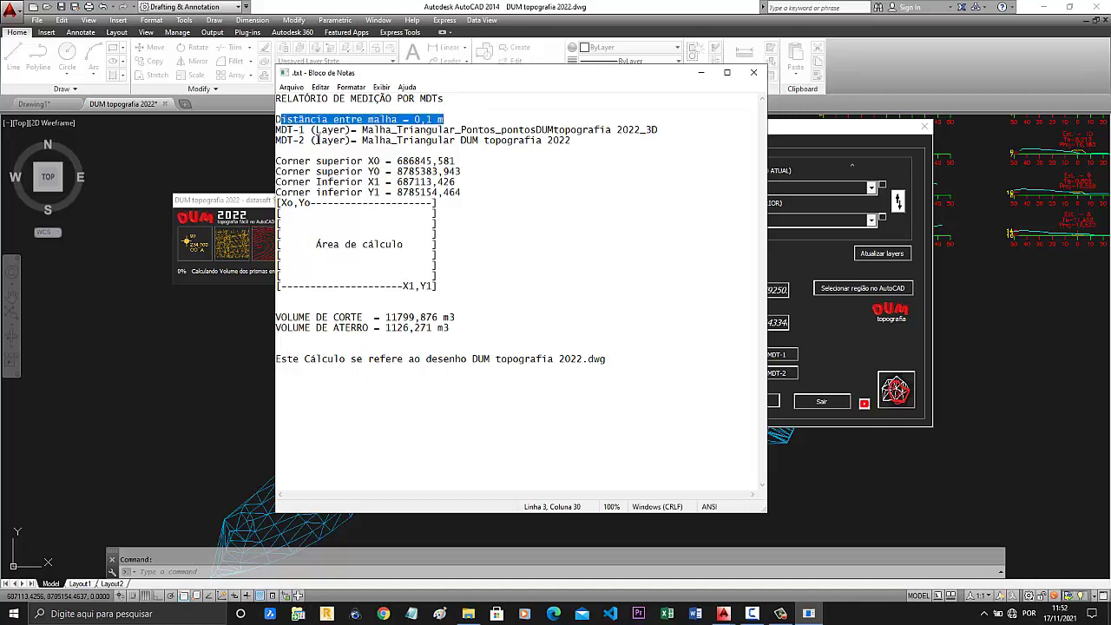
pyautogui.moveTo(281, 130); pyautogui.dragTo(653, 130)
pyautogui.click(352, 149)
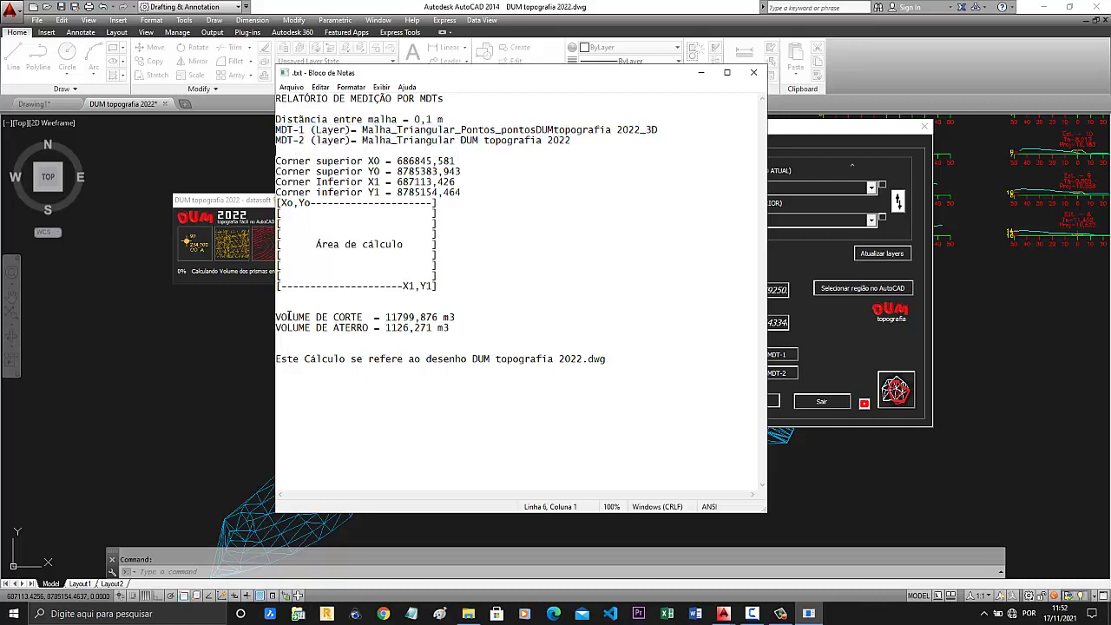
pyautogui.moveTo(276, 317); pyautogui.dragTo(464, 329)
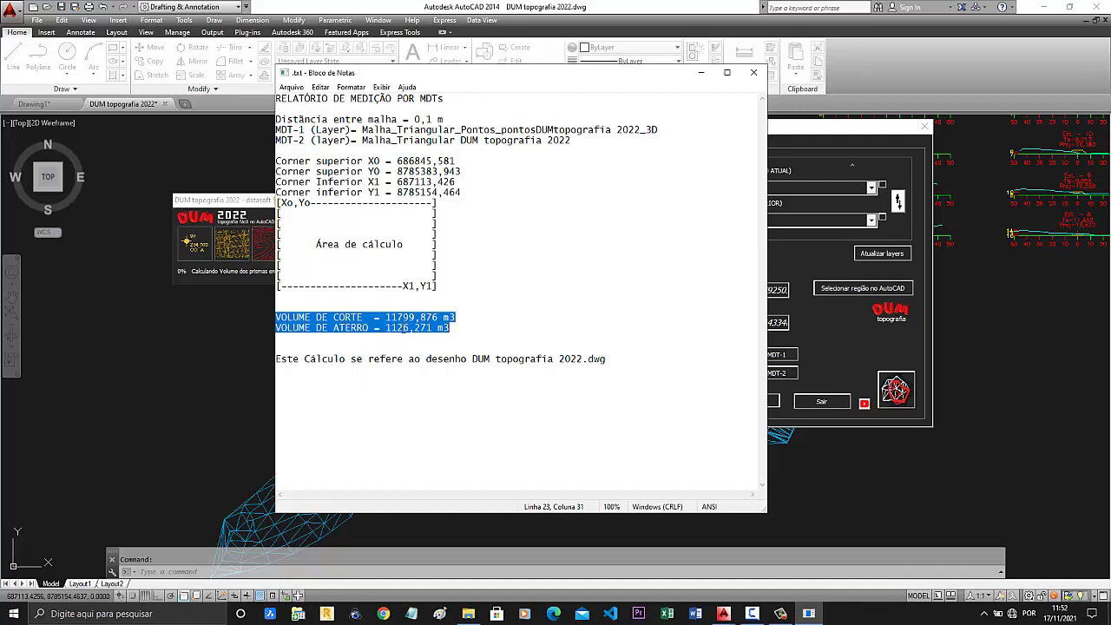
pyautogui.click(440, 365)
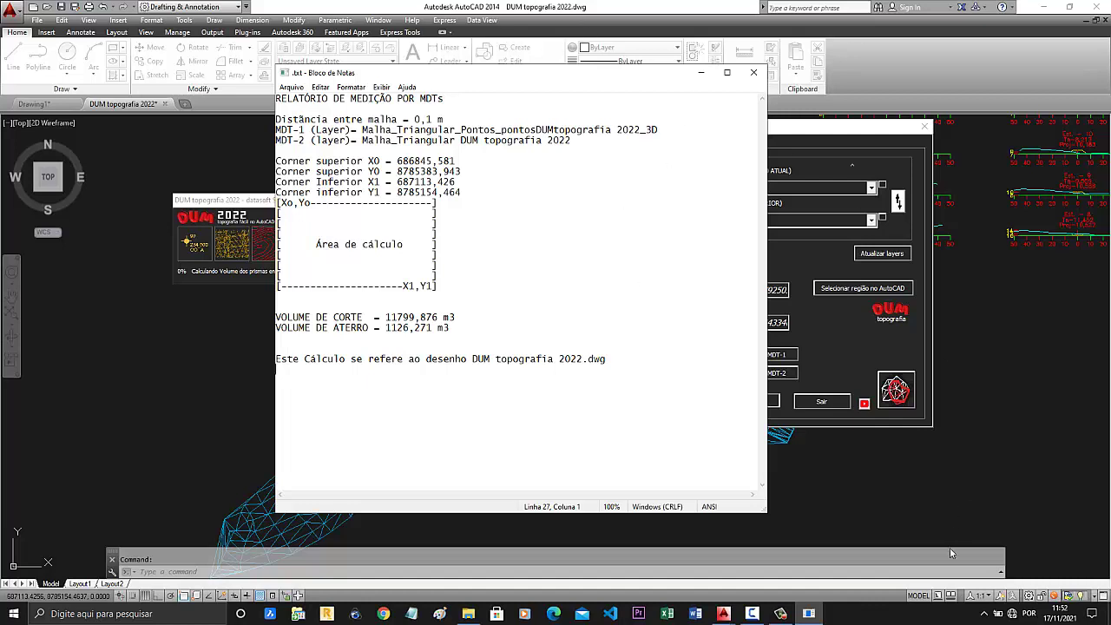
pyautogui.click(784, 615)
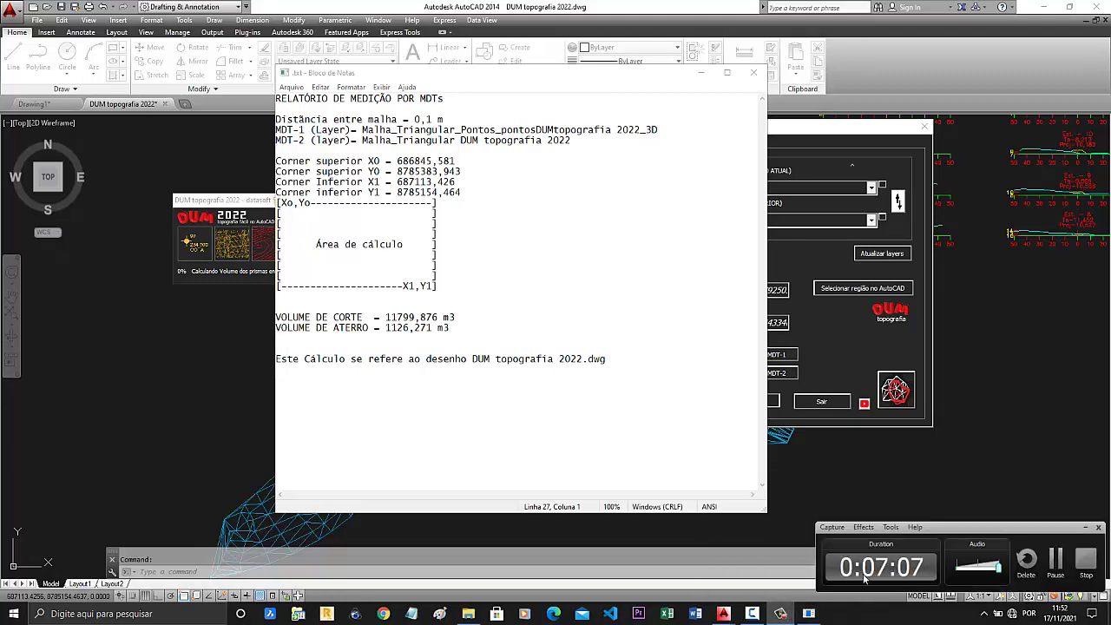